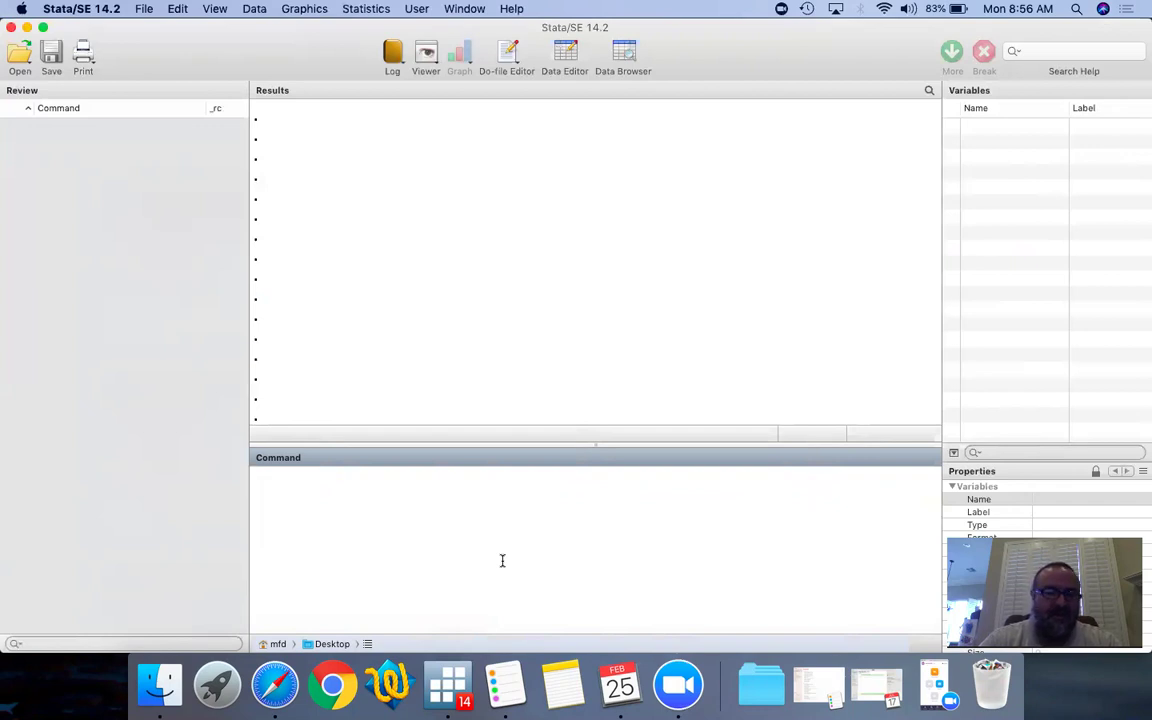
Step: Open the help for fetchyahooquotes and read through its syntax, ticker naming rules, options and examples
{"action": "type", "text": "help fetchyahooquotes"}
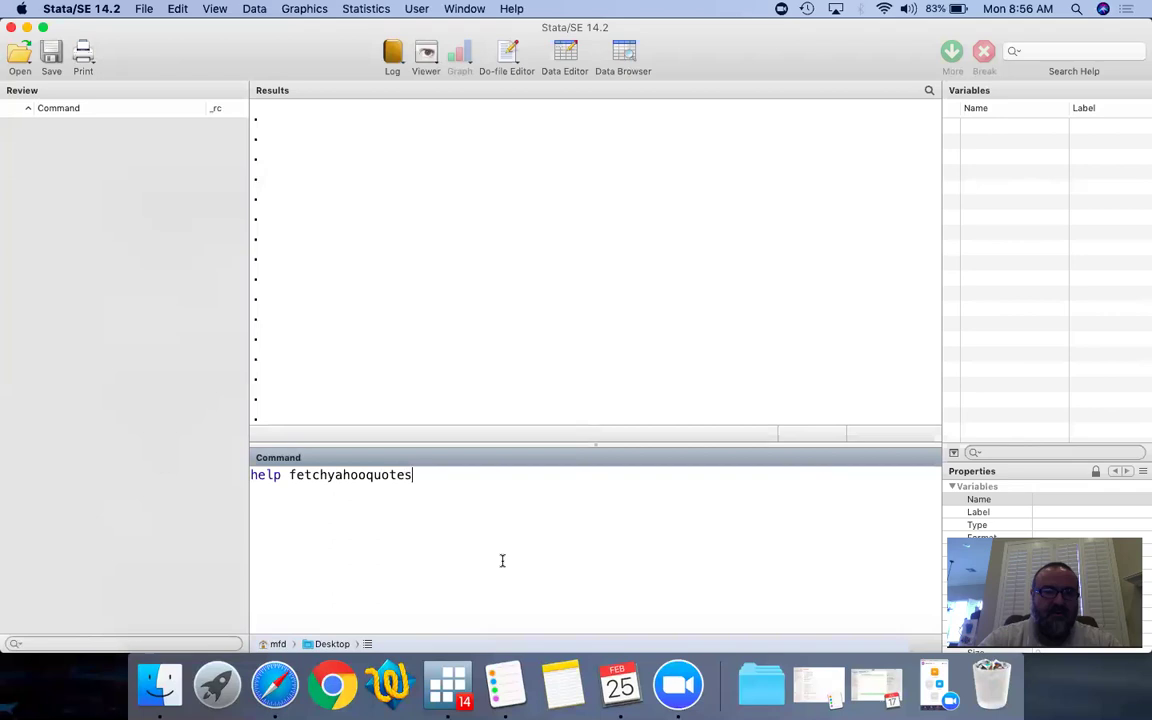
{"action": "key", "text": "Return"}
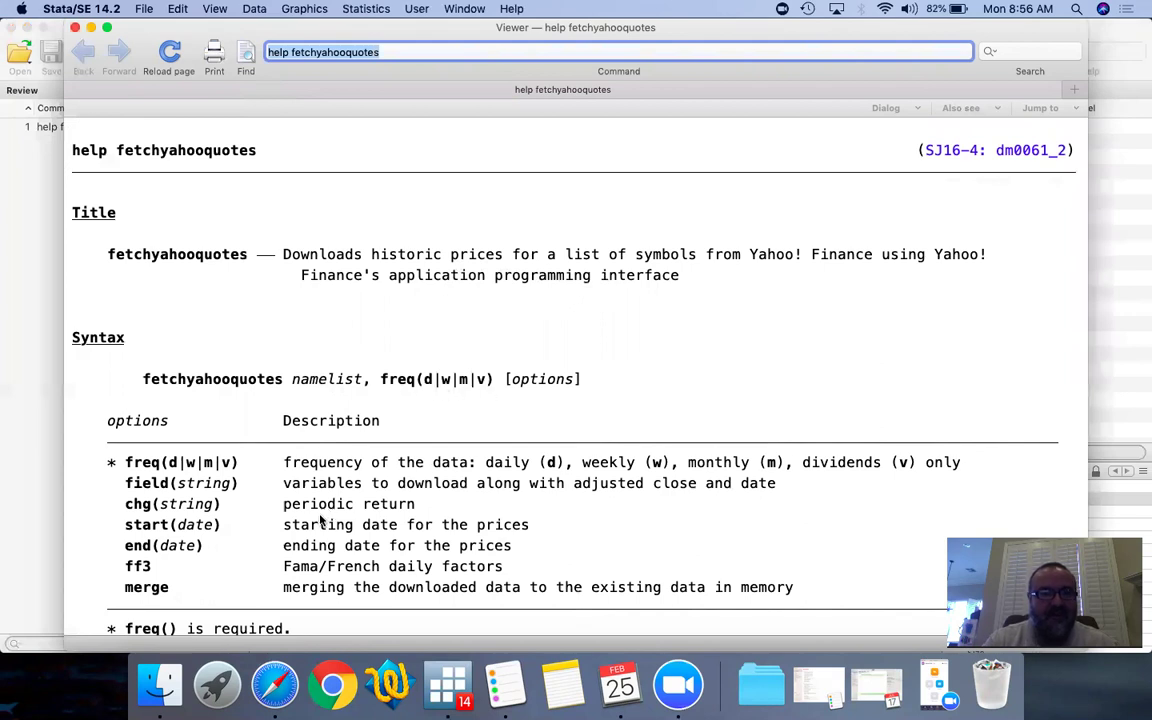
{"action": "scroll", "coordinate": [321, 520], "scroll_direction": "down", "scroll_amount": 3}
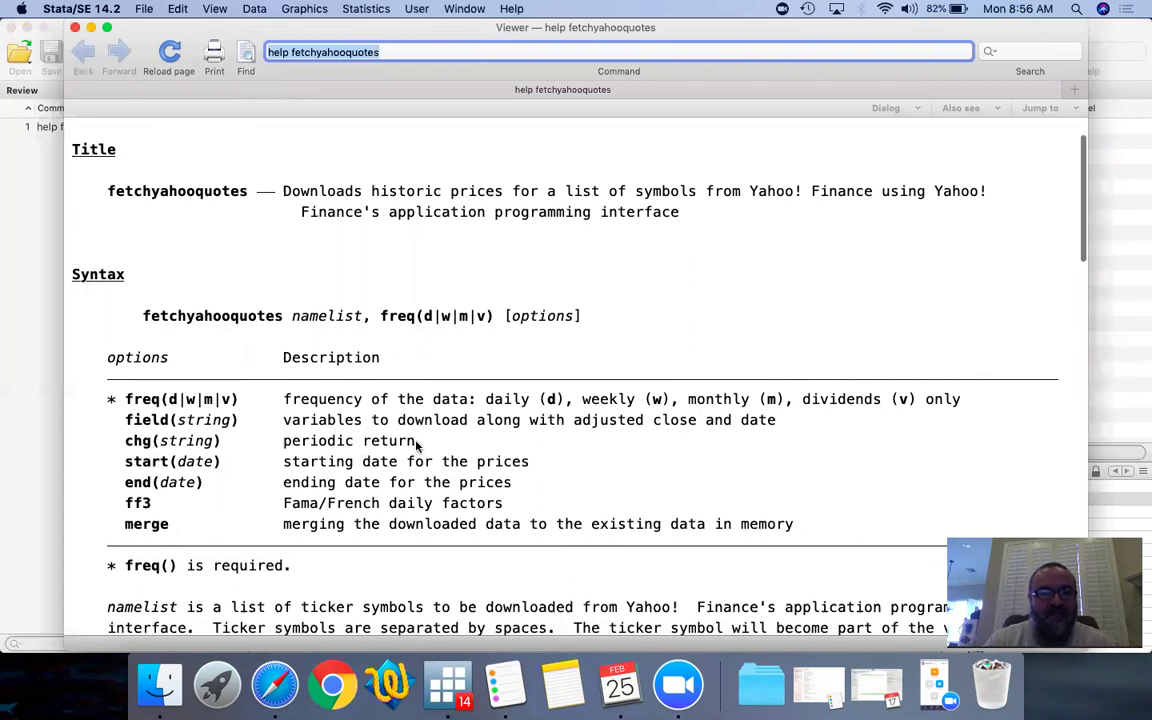
{"action": "scroll", "coordinate": [418, 445], "scroll_direction": "down", "scroll_amount": 3}
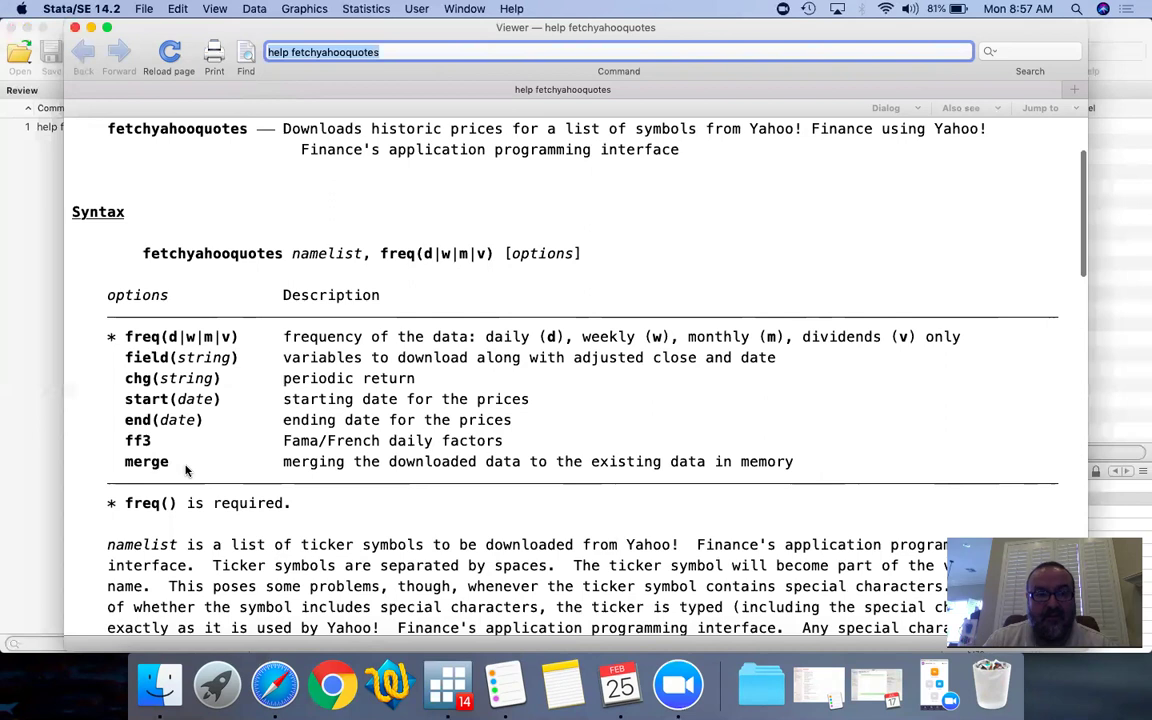
{"action": "scroll", "coordinate": [185, 470], "scroll_direction": "down", "scroll_amount": 2}
{"action": "scroll", "coordinate": [185, 470], "scroll_direction": "down", "scroll_amount": 4}
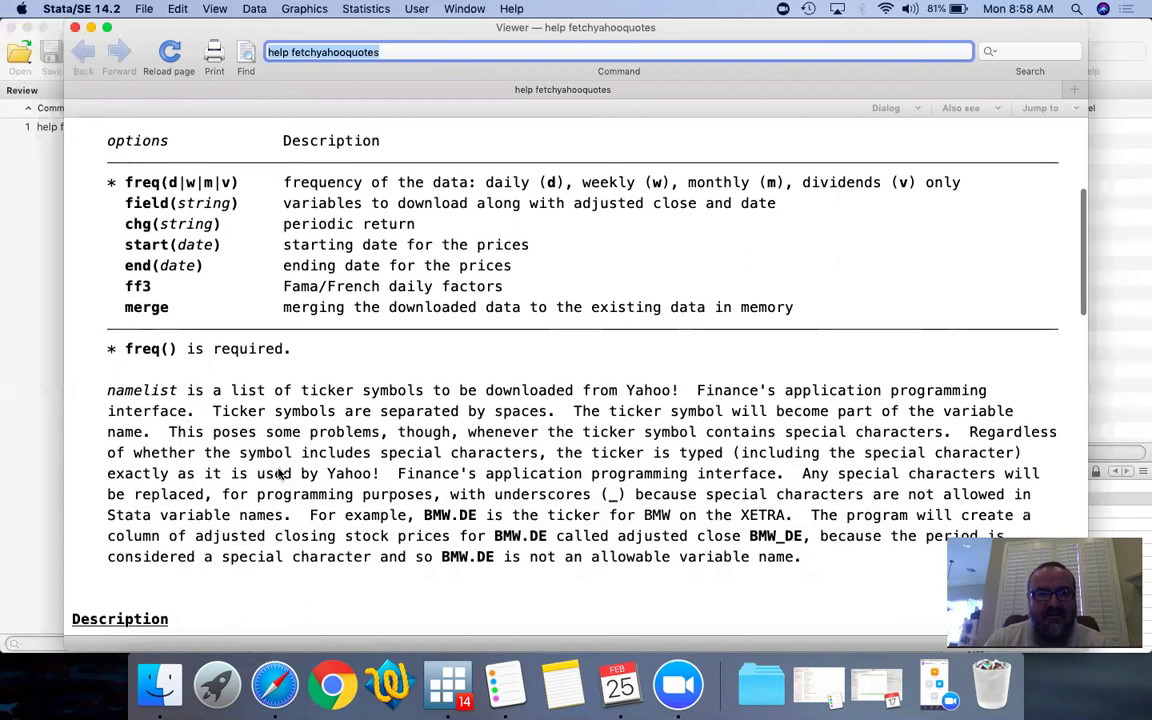
{"action": "scroll", "coordinate": [277, 432], "scroll_direction": "down", "scroll_amount": 5}
{"action": "scroll", "coordinate": [279, 474], "scroll_direction": "down", "scroll_amount": 3}
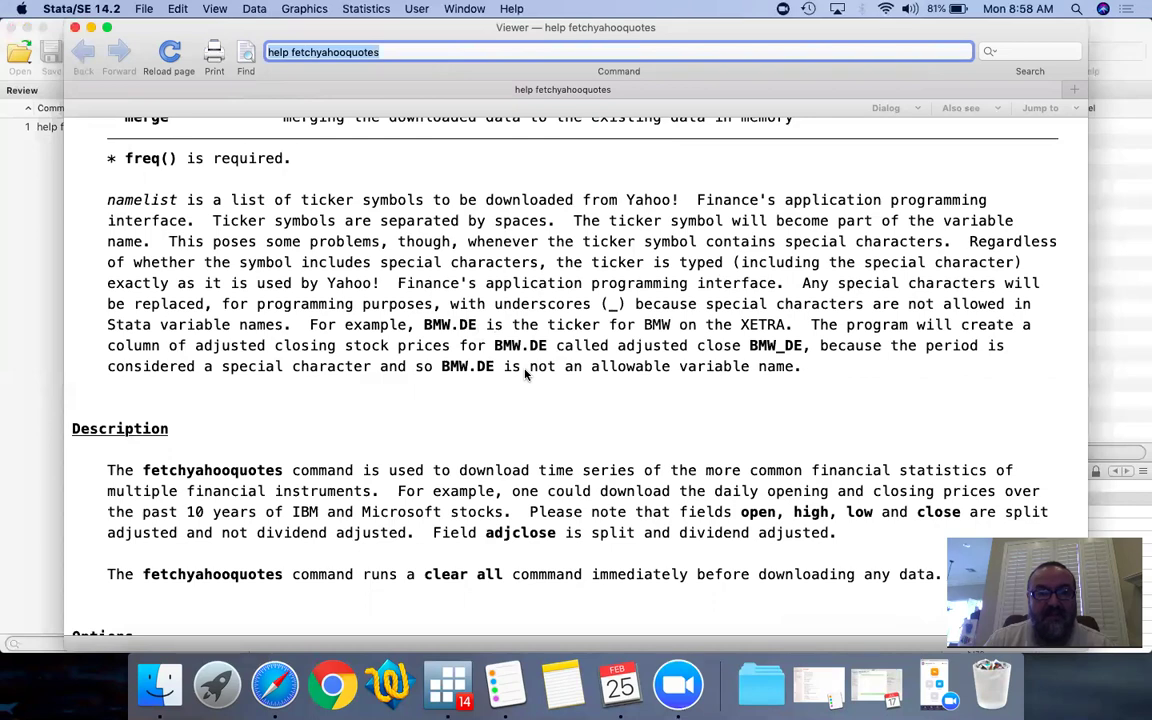
{"action": "scroll", "coordinate": [525, 373], "scroll_direction": "down", "scroll_amount": 12}
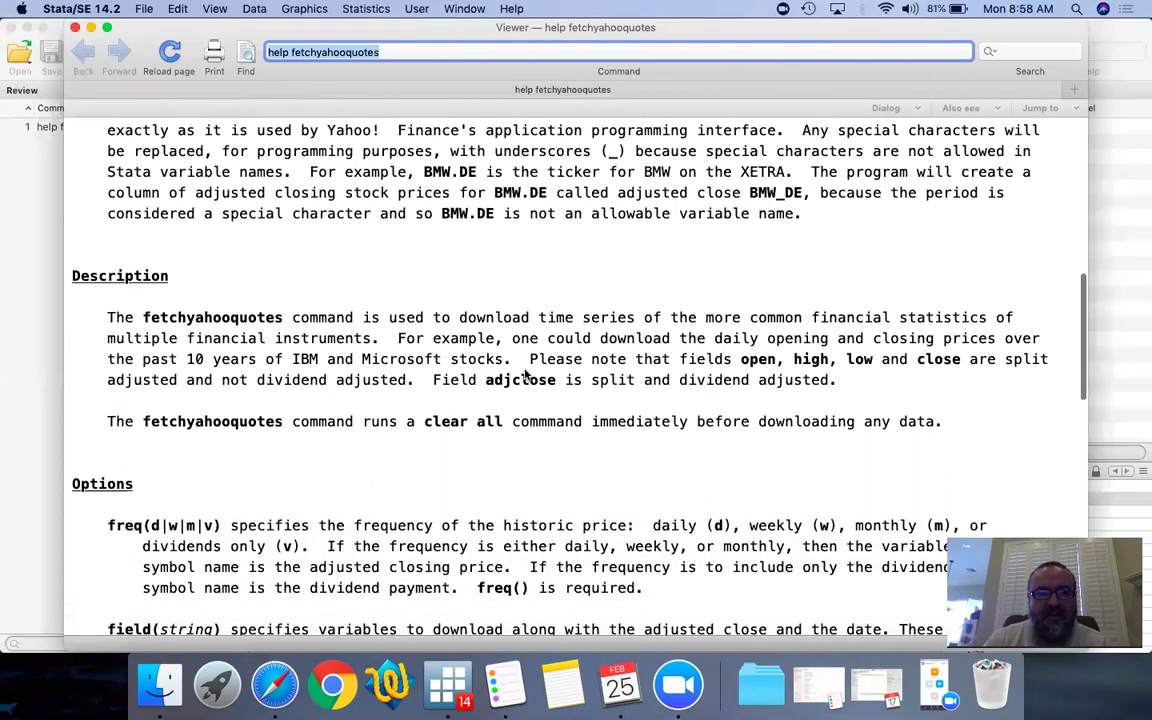
{"action": "scroll", "coordinate": [525, 373], "scroll_direction": "down", "scroll_amount": 11}
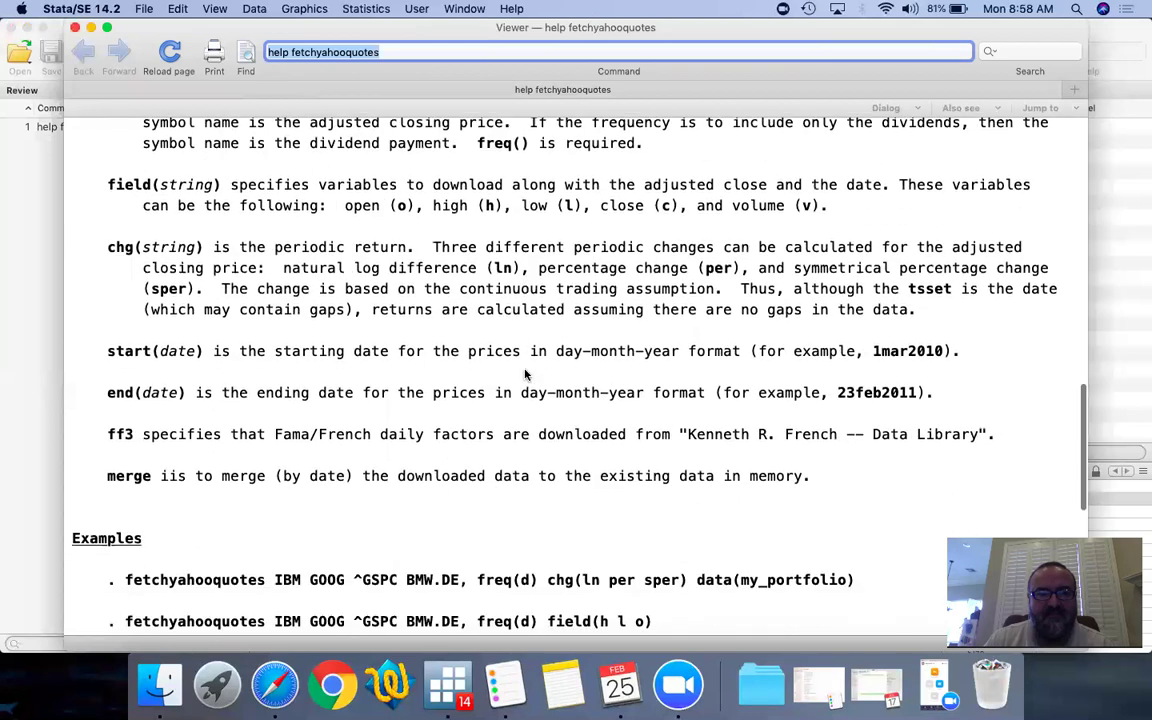
{"action": "scroll", "coordinate": [525, 373], "scroll_direction": "down", "scroll_amount": 1}
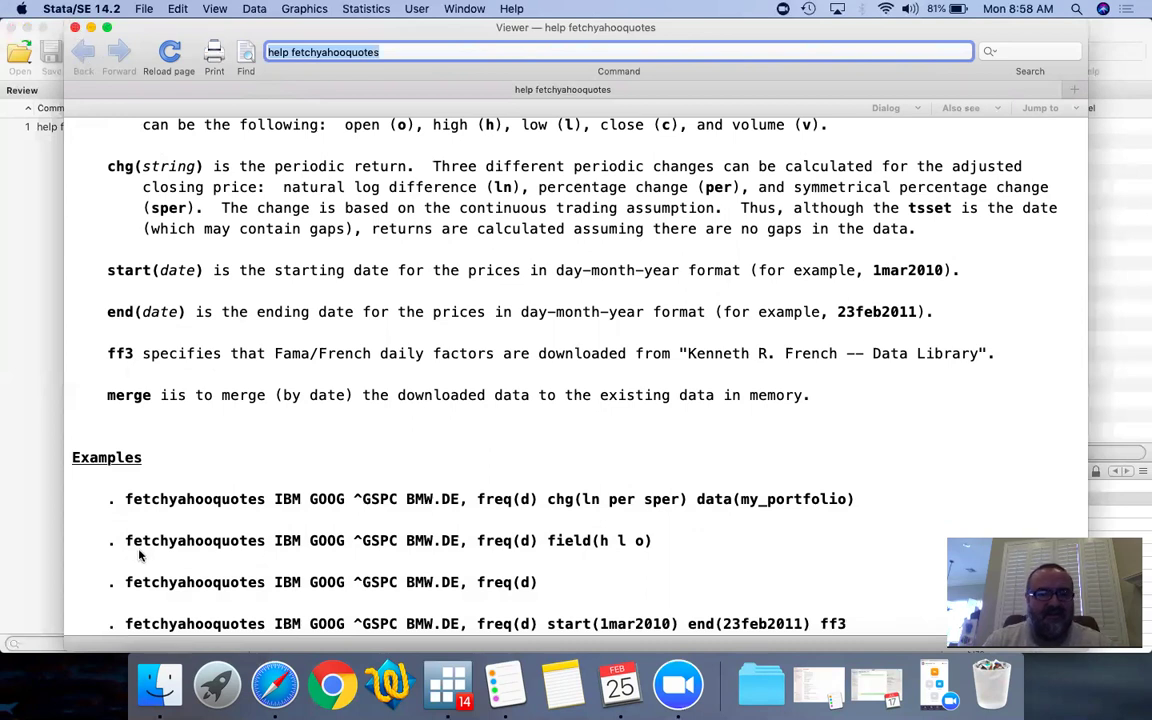
Step: Copy the help example "fetchyahooquotes IBM GOOG ^GSPC BMW.DE, freq(d) field(h l o)" and run it to download the daily prices
{"action": "left_click_drag", "start_coordinate": [127, 543], "coordinate": [655, 545]}
{"action": "key", "text": "super+c"}
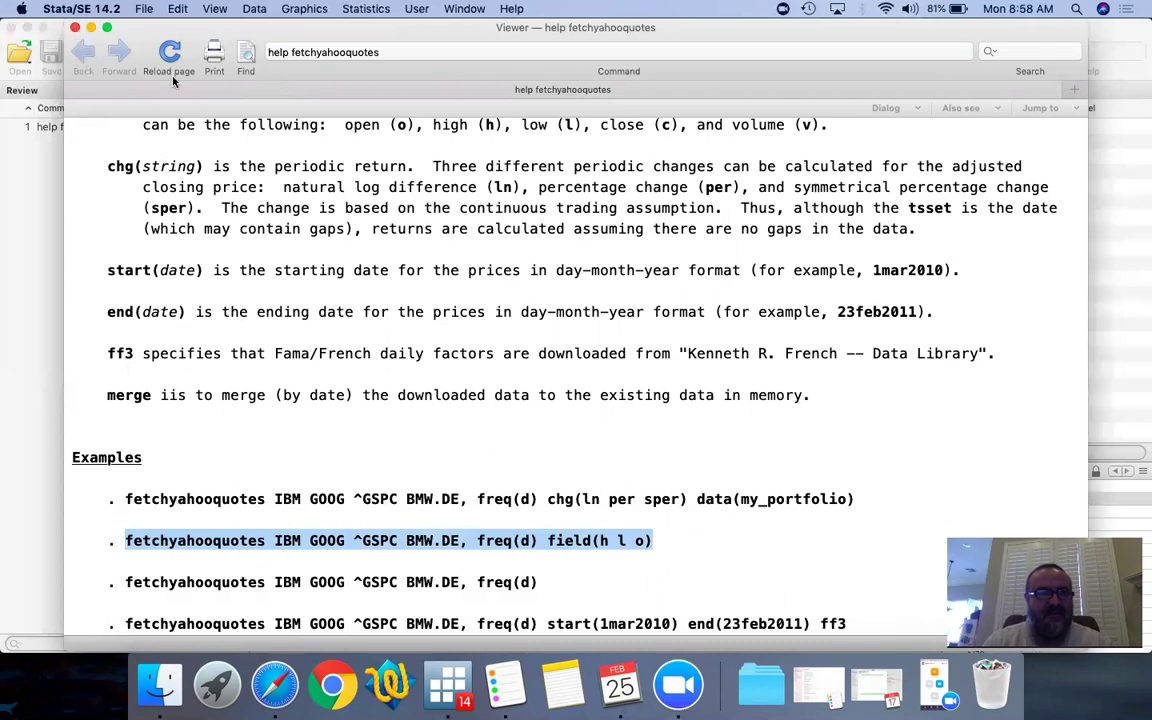
{"action": "left_click", "coordinate": [74, 28]}
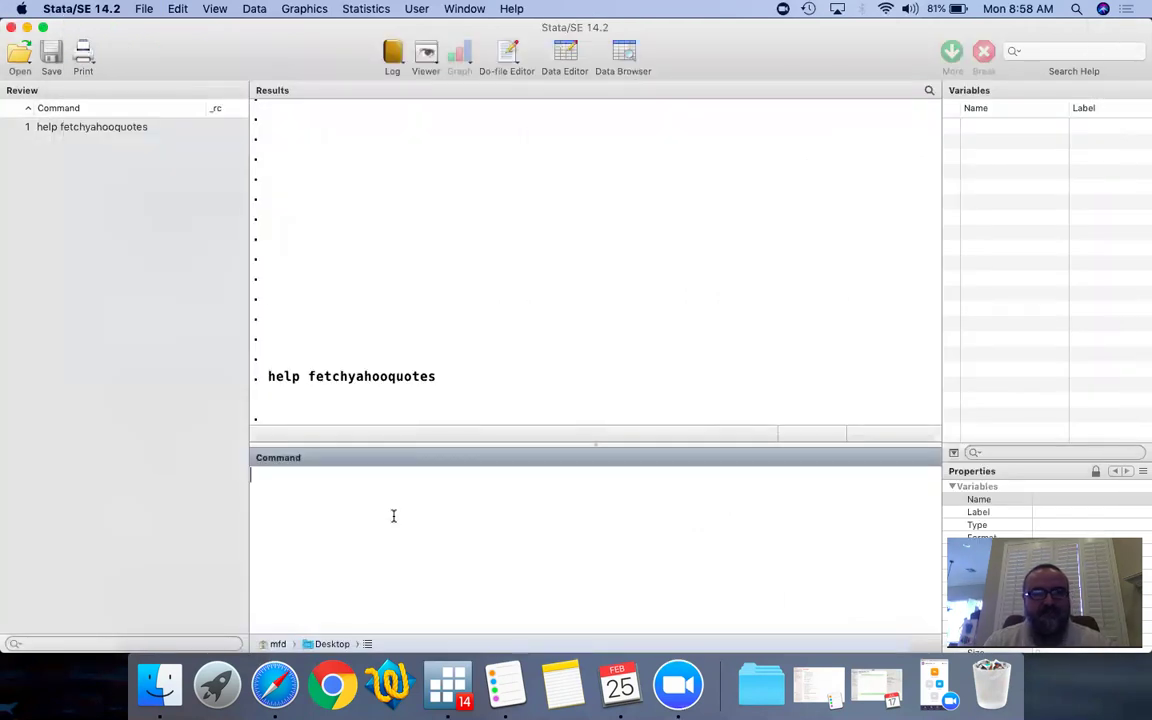
{"action": "right_click", "coordinate": [402, 517]}
{"action": "left_click", "coordinate": [426, 553]}
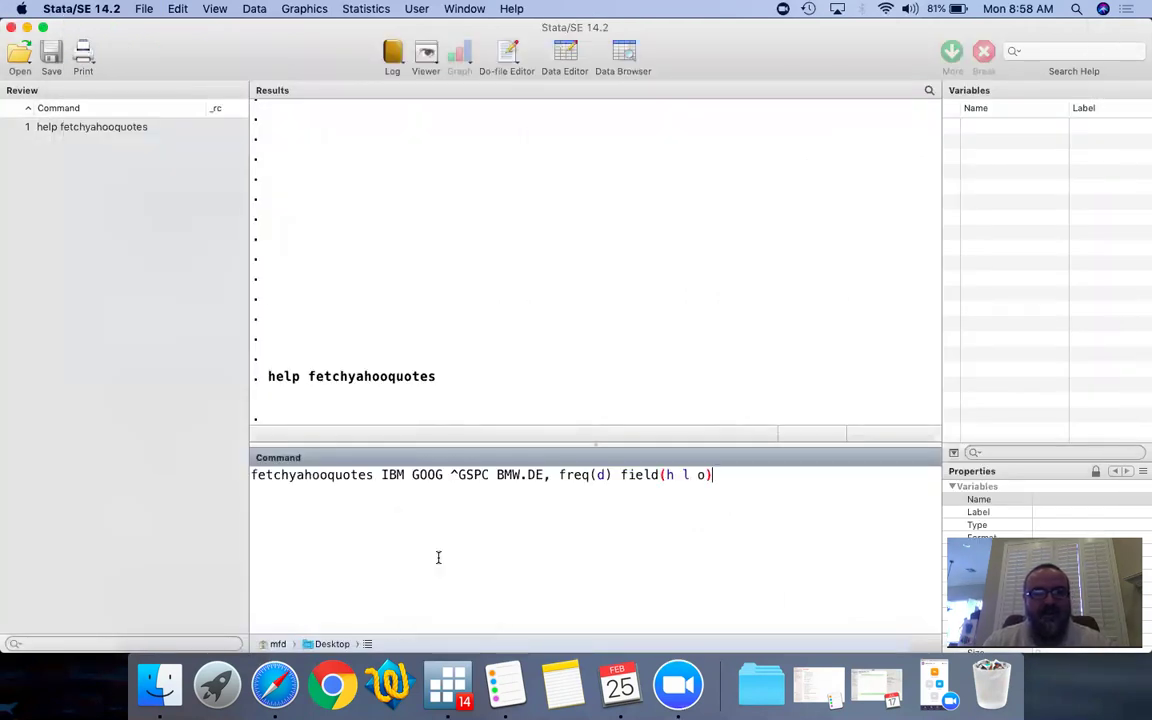
{"action": "key", "text": "Return"}
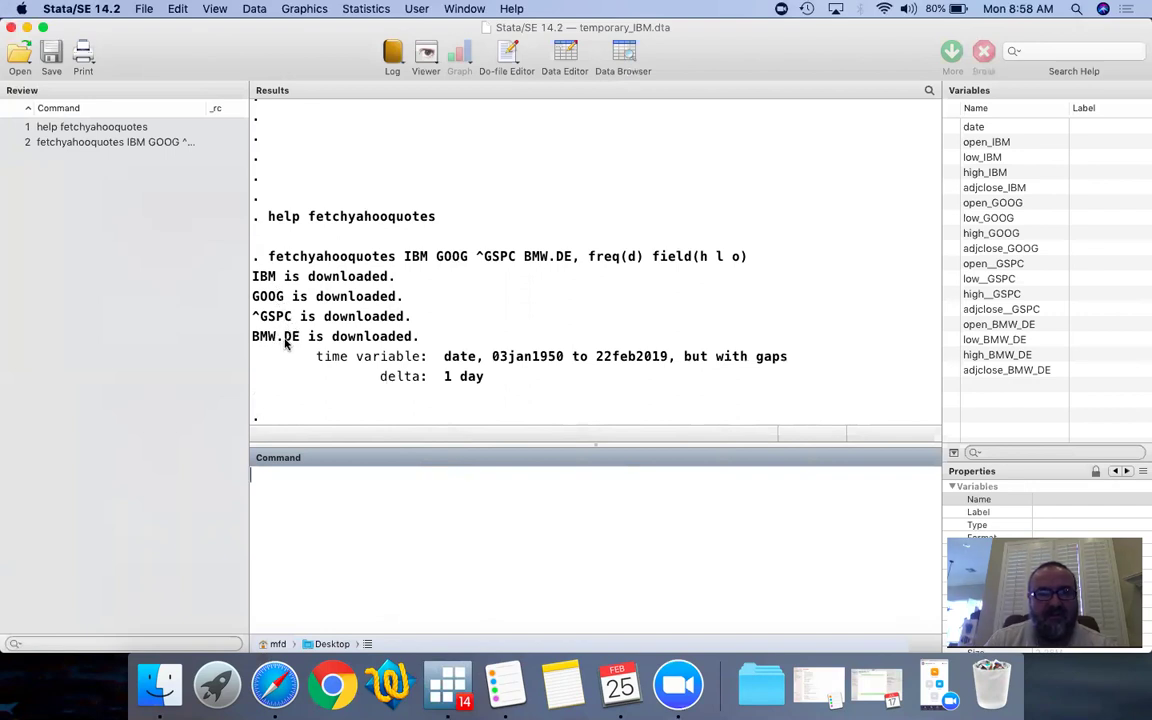
Step: Browse the downloaded dataset, examining price rows from the earliest dates through to the recent years
{"action": "type", "text": "br"}
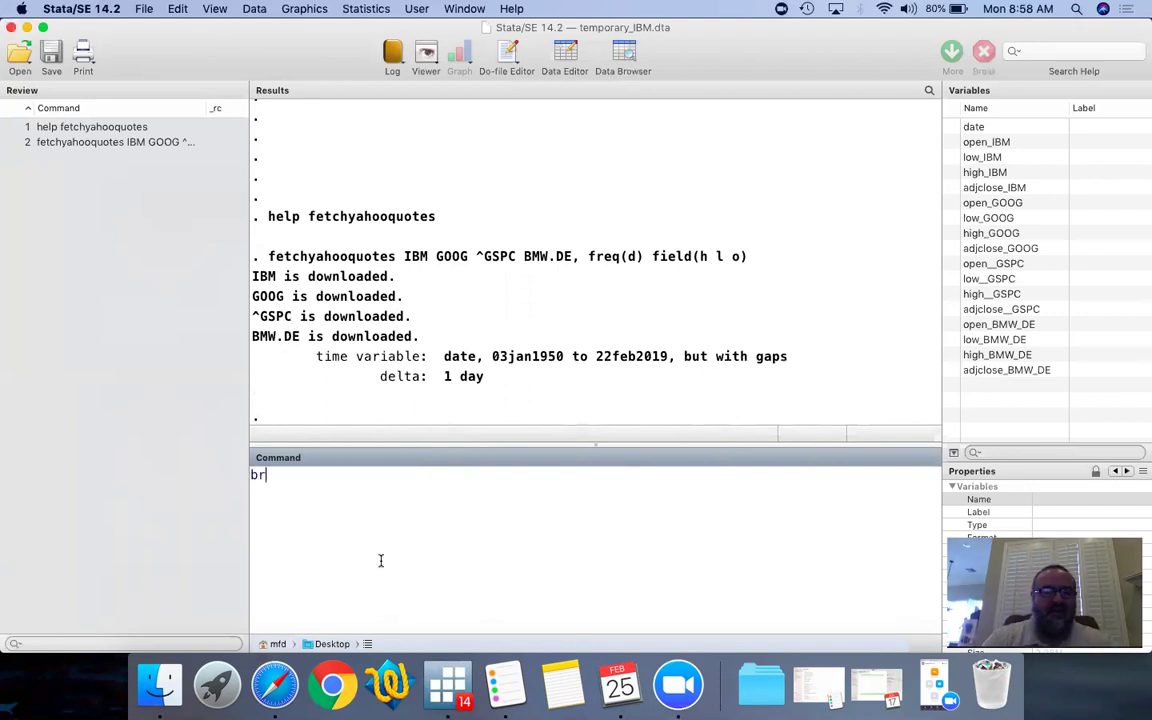
{"action": "type", "text": "owse"}
{"action": "key", "text": "Return"}
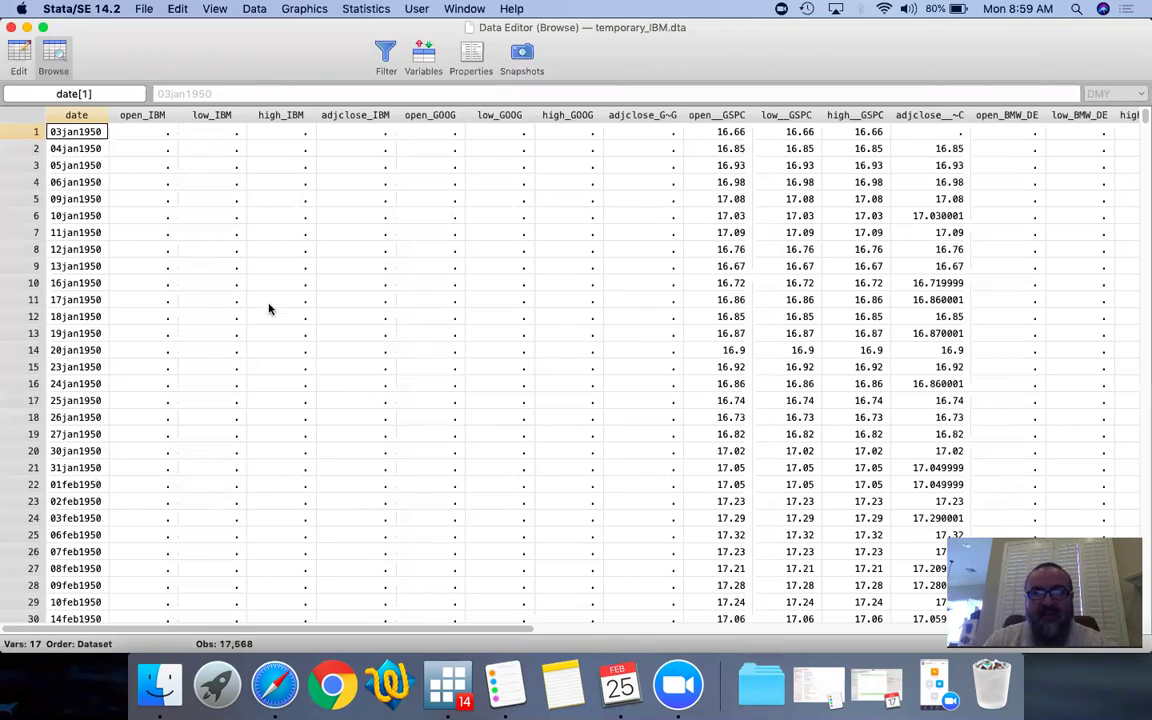
{"action": "scroll", "coordinate": [268, 309], "scroll_direction": "down", "scroll_amount": 20}
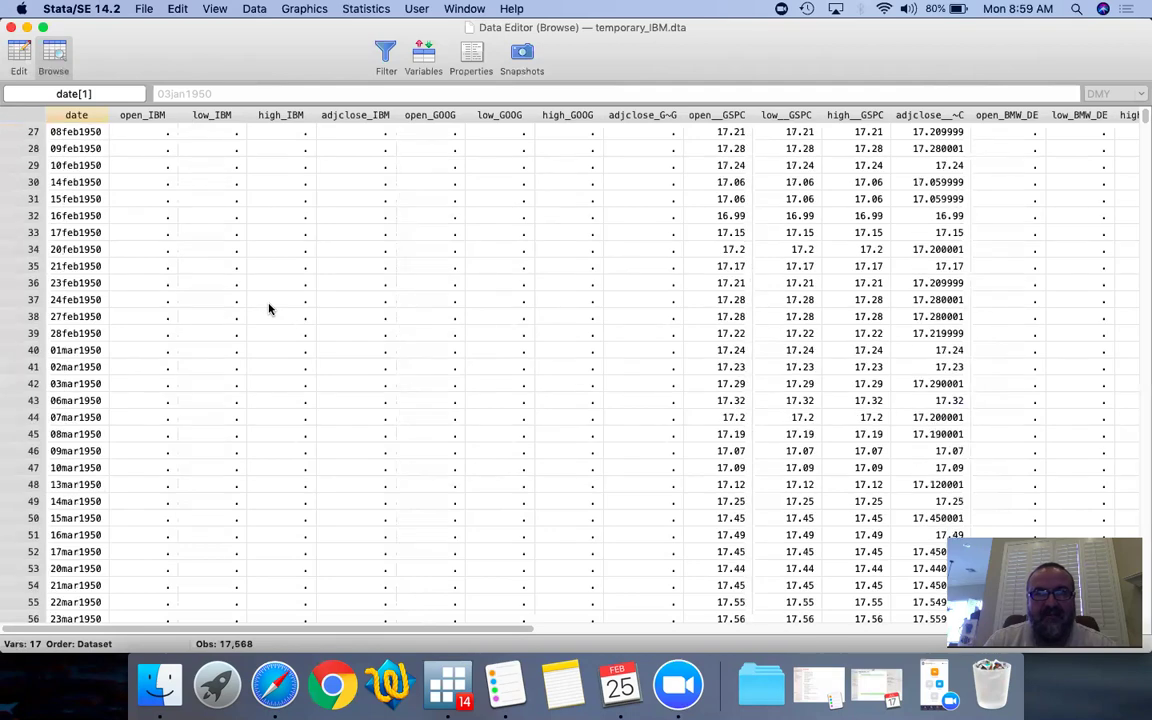
{"action": "left_click_drag", "start_coordinate": [1144, 123], "coordinate": [1143, 605]}
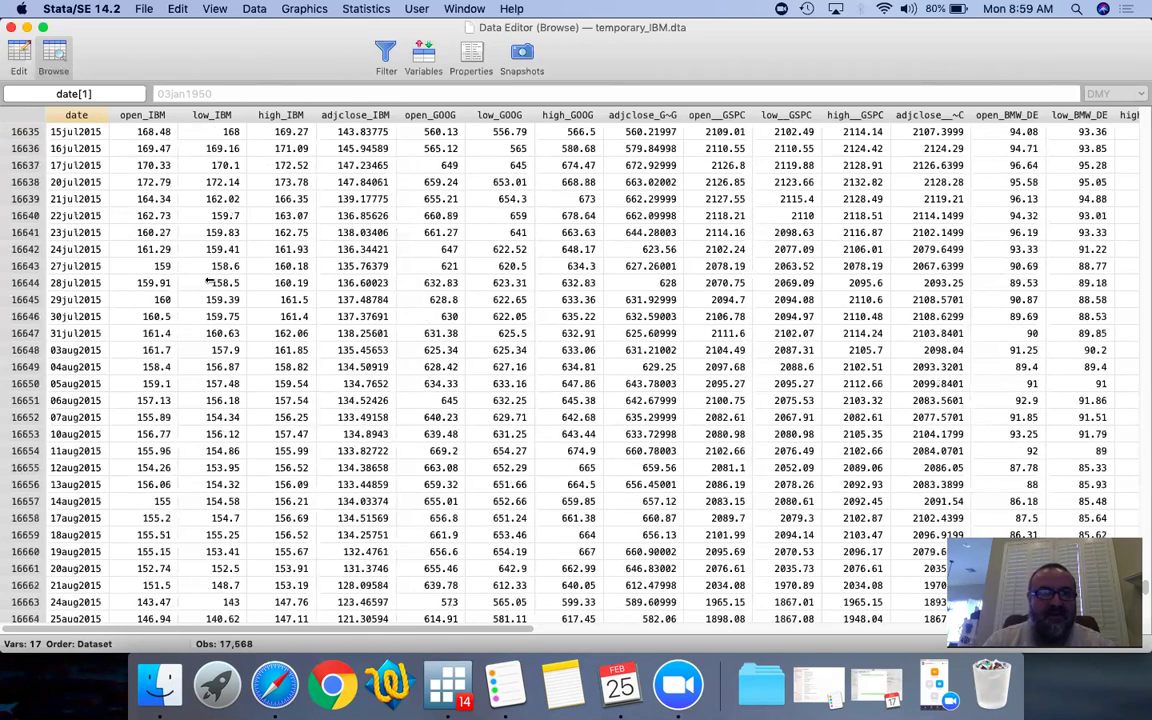
{"action": "left_click", "coordinate": [11, 27]}
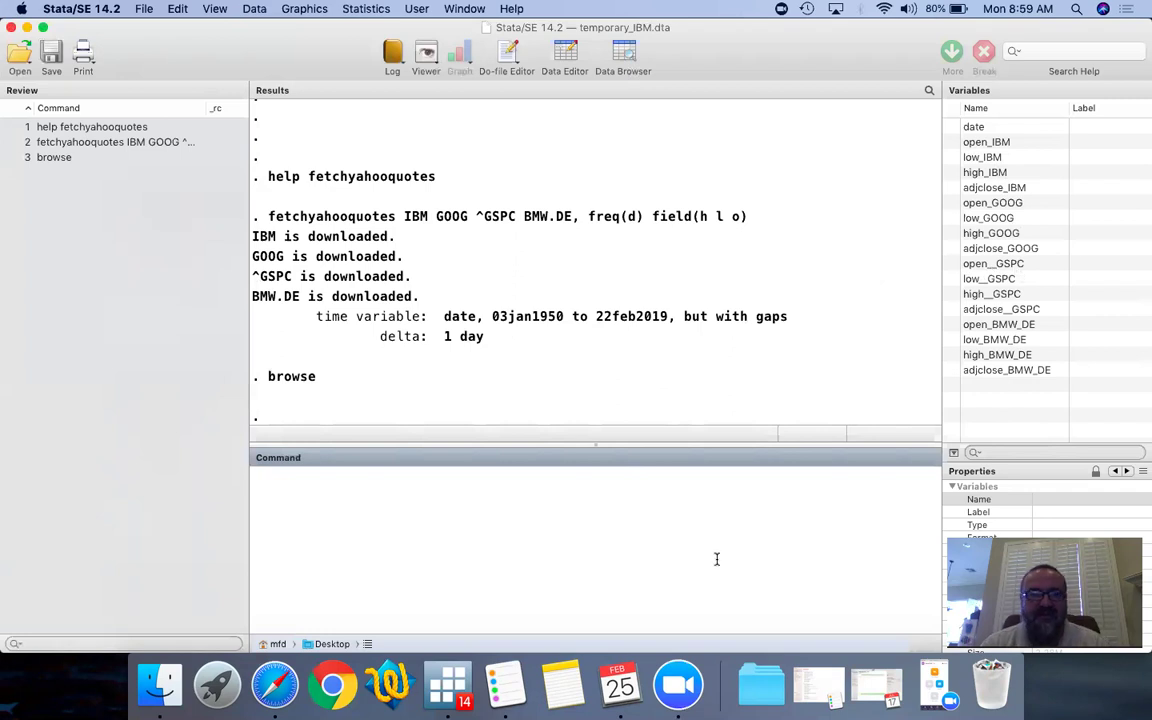
Step: Plot a twoway line graph of adjclose_IBM against date, and close the graph after viewing it
{"action": "type", "text": "twowa"}
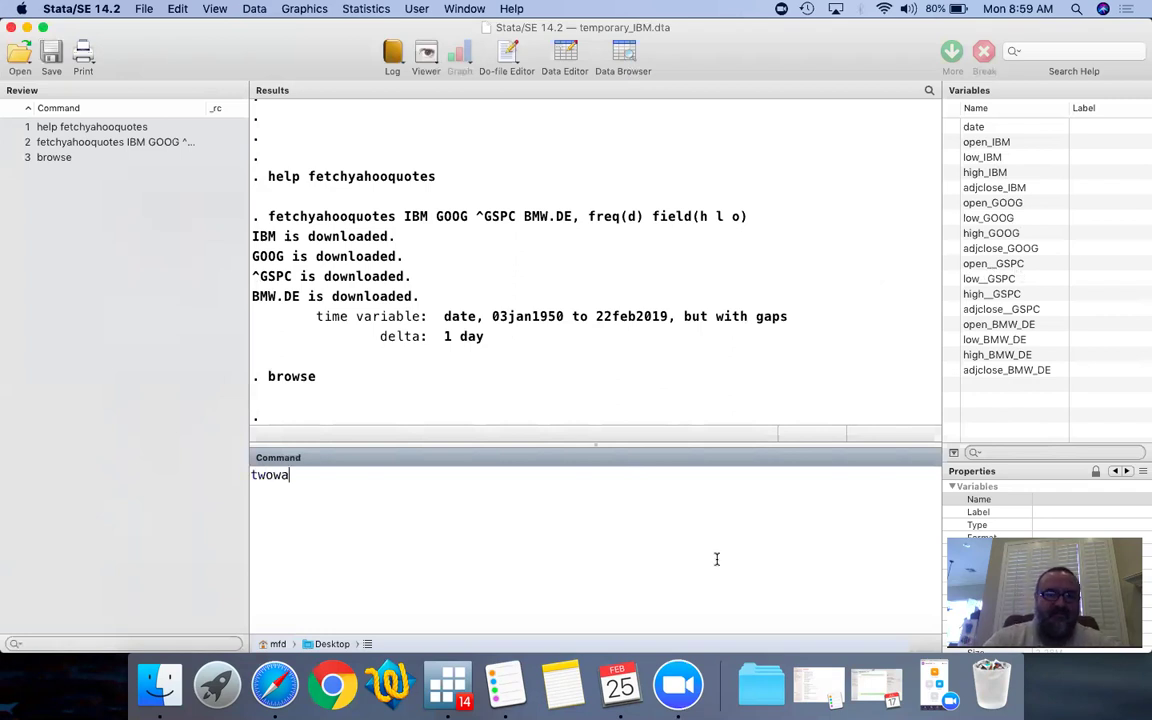
{"action": "type", "text": "y (line"}
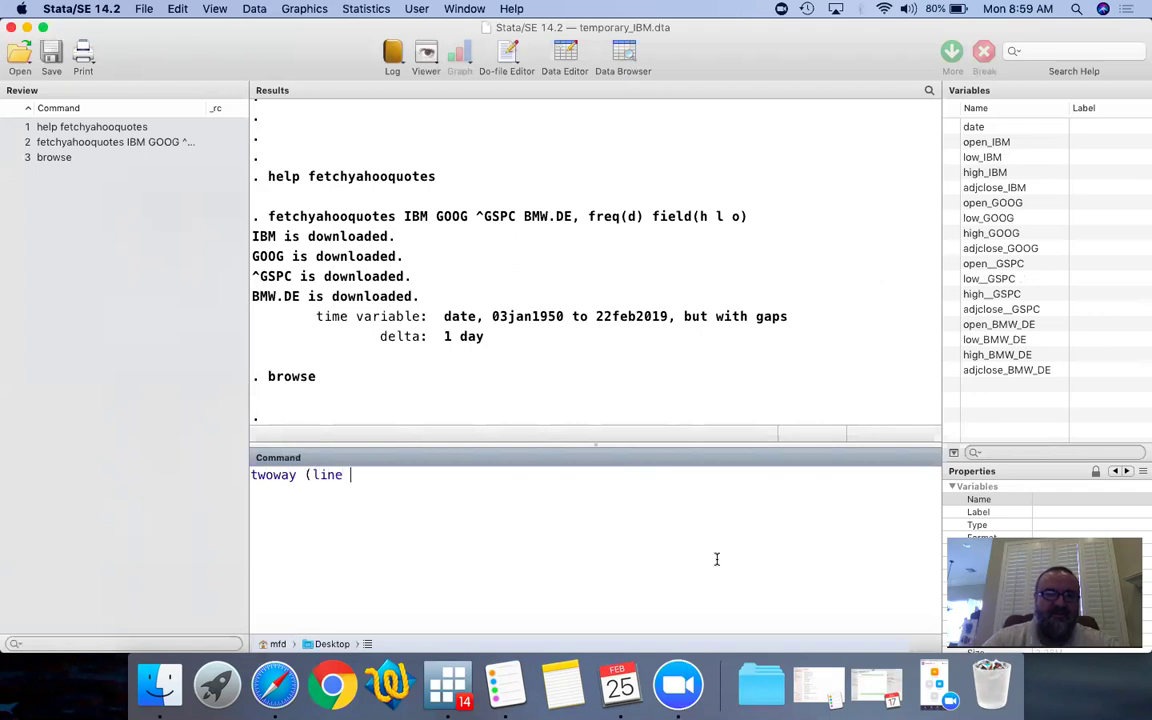
{"action": "left_click", "coordinate": [950, 189]}
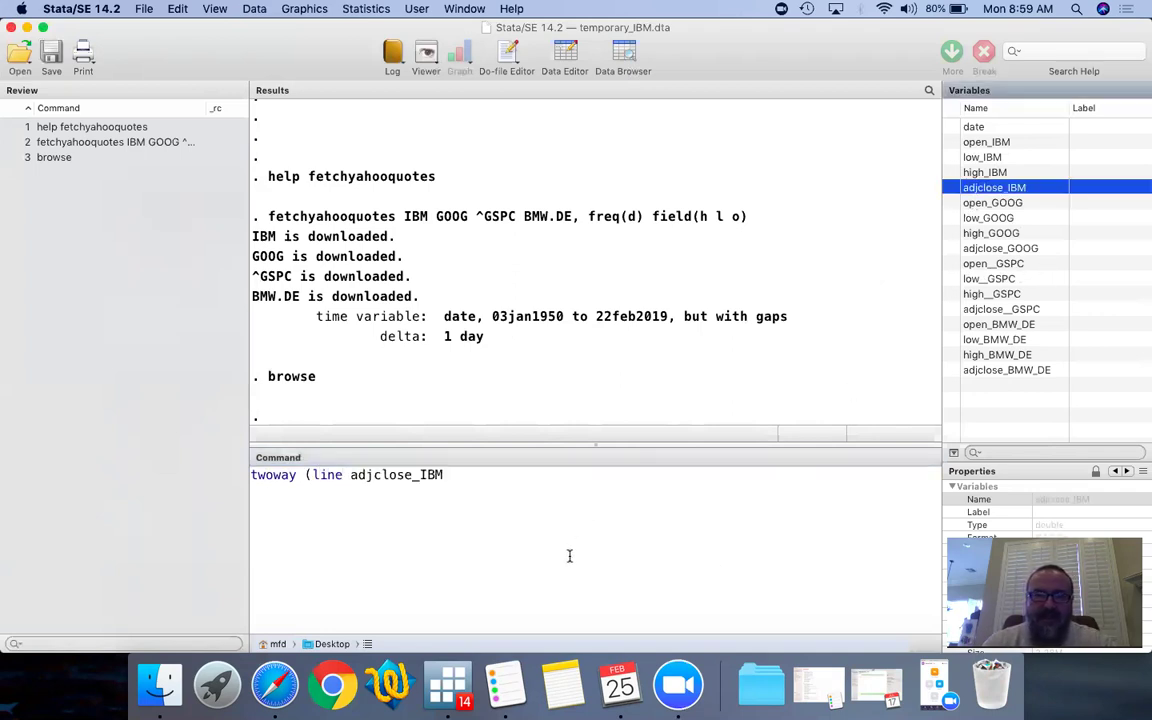
{"action": "type", "text": "date)"}
{"action": "key", "text": "Return"}
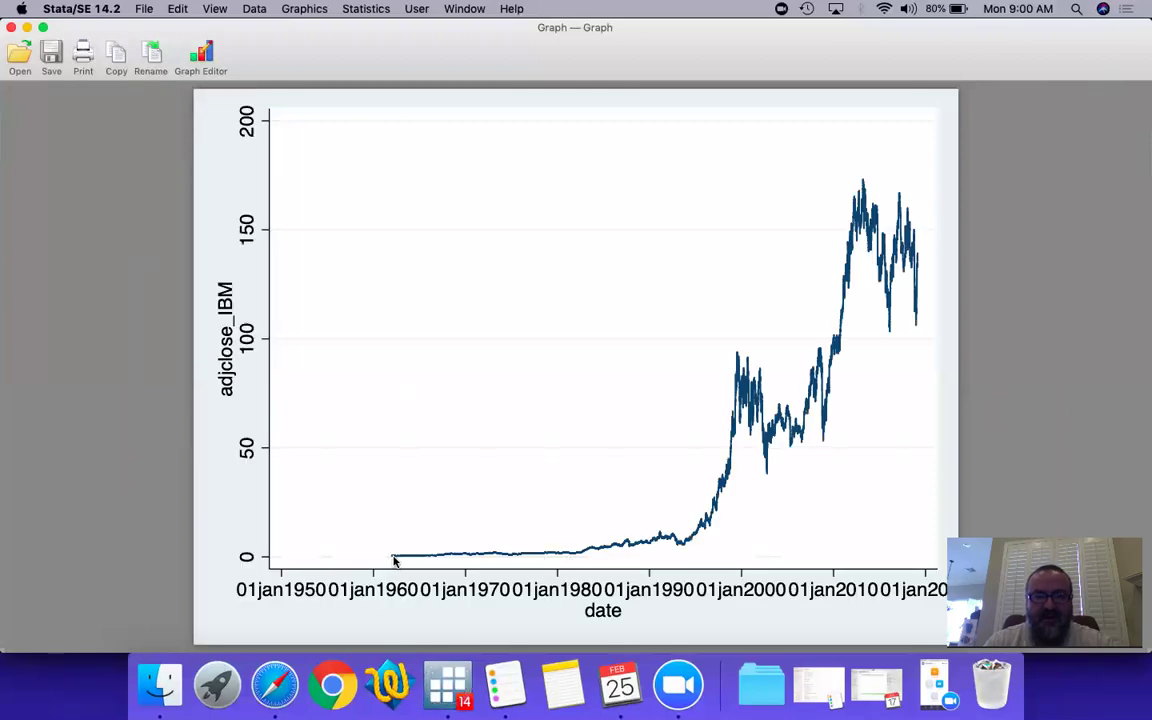
{"action": "key", "text": "super+w"}
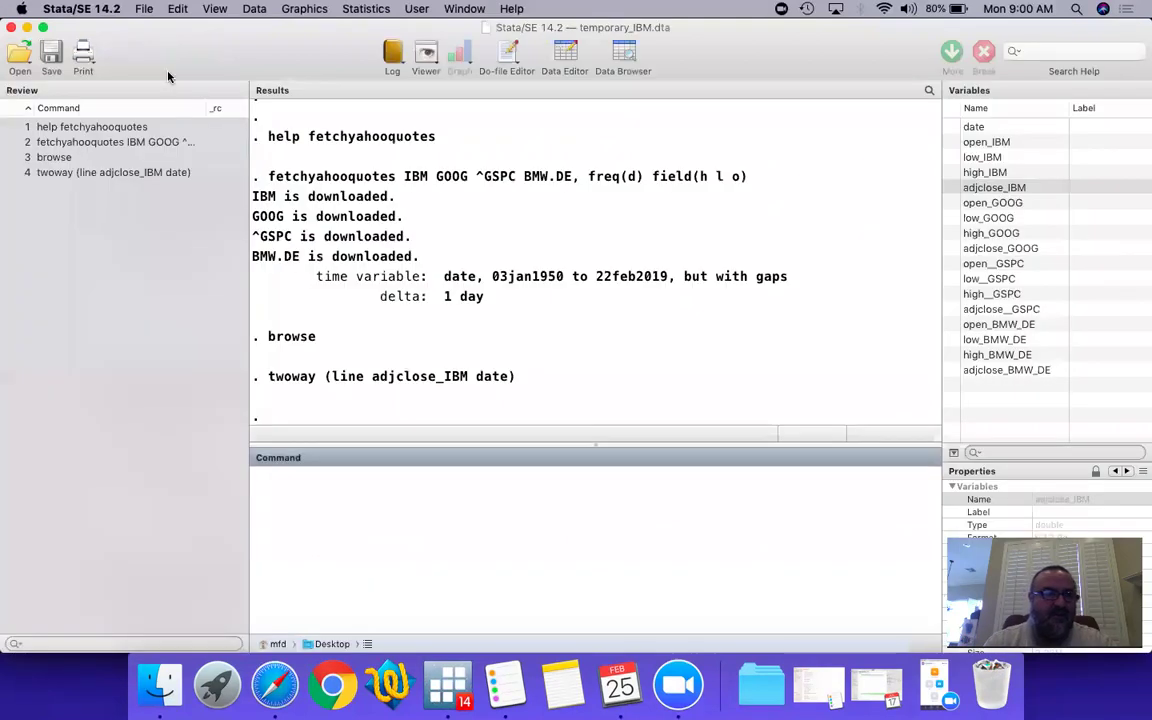
Step: Rerun the adjclose_IBM line graph command with the condition "if year(date)>2017" added after date
{"action": "left_click", "coordinate": [90, 171]}
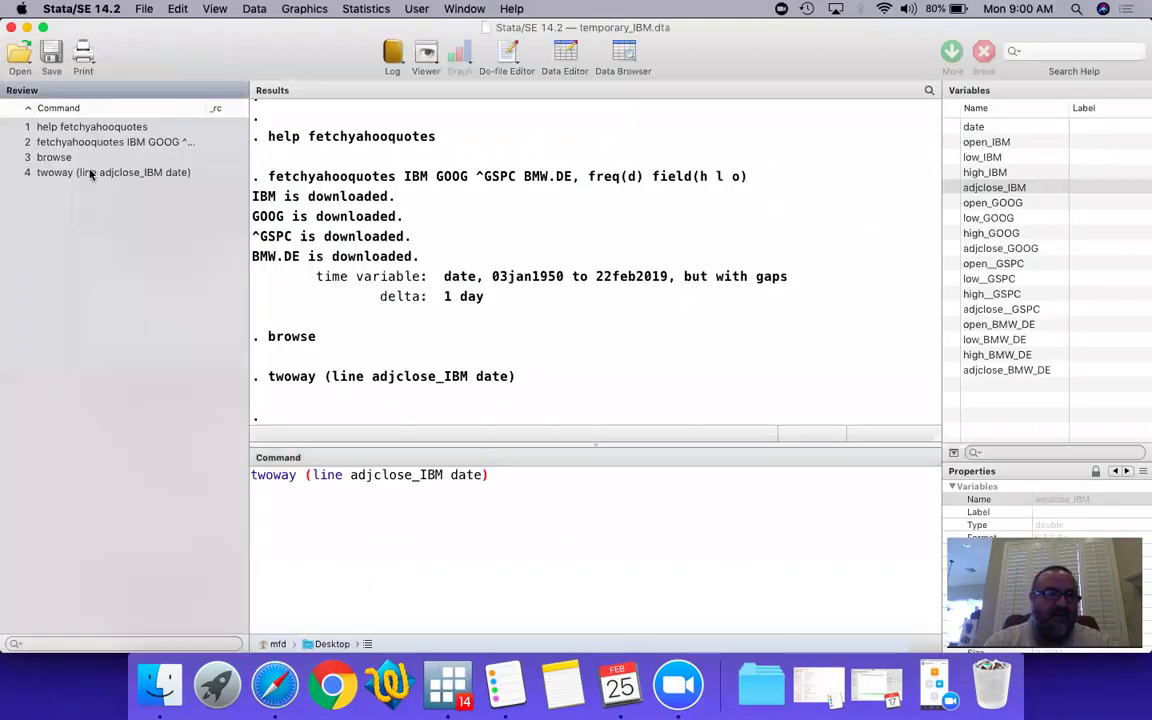
{"action": "left_click", "coordinate": [481, 476]}
{"action": "type", "text": "if year(date)>2017"}
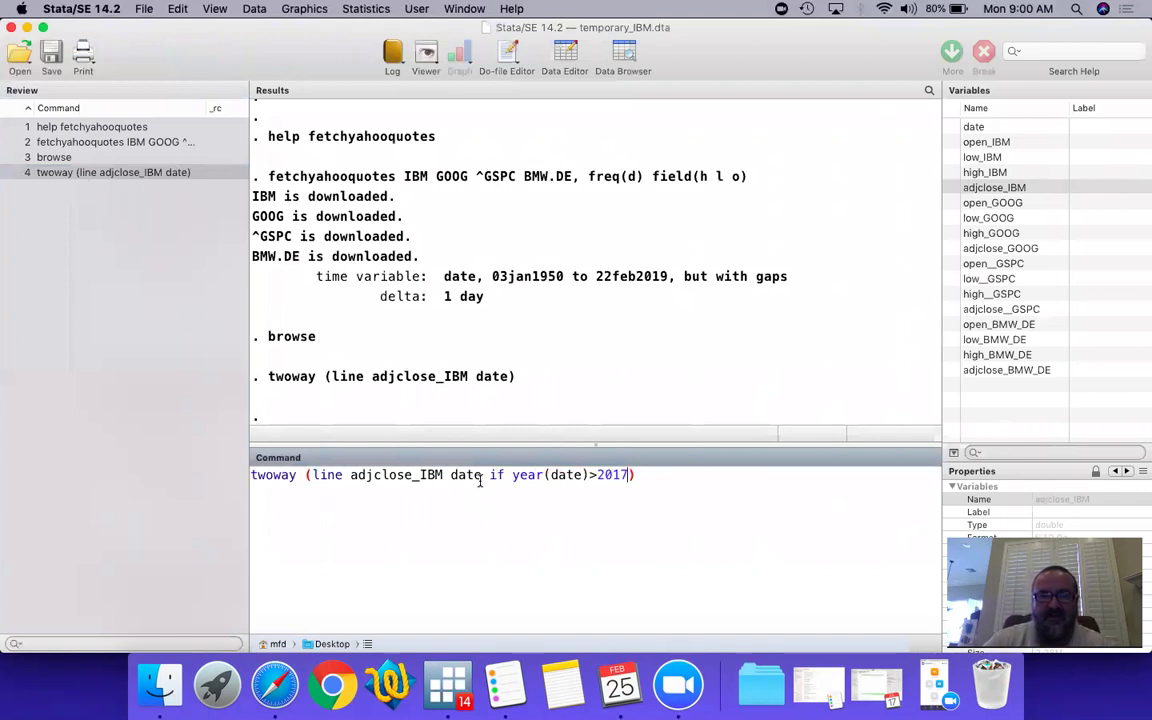
{"action": "key", "text": "Return"}
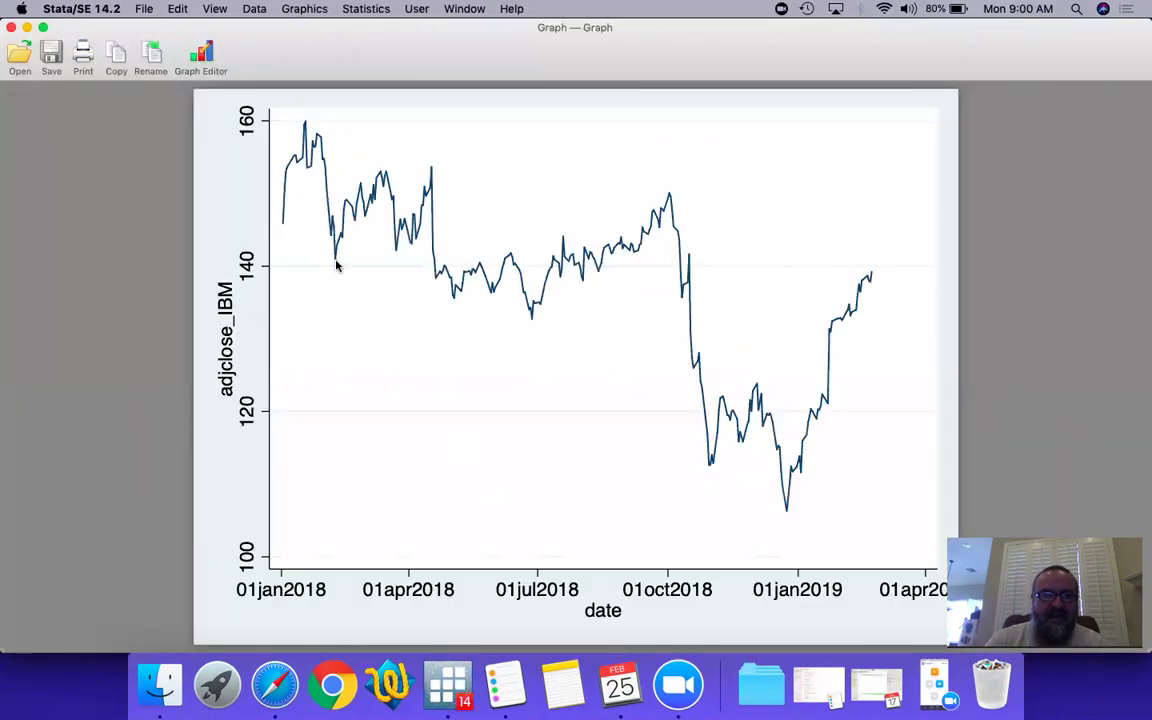